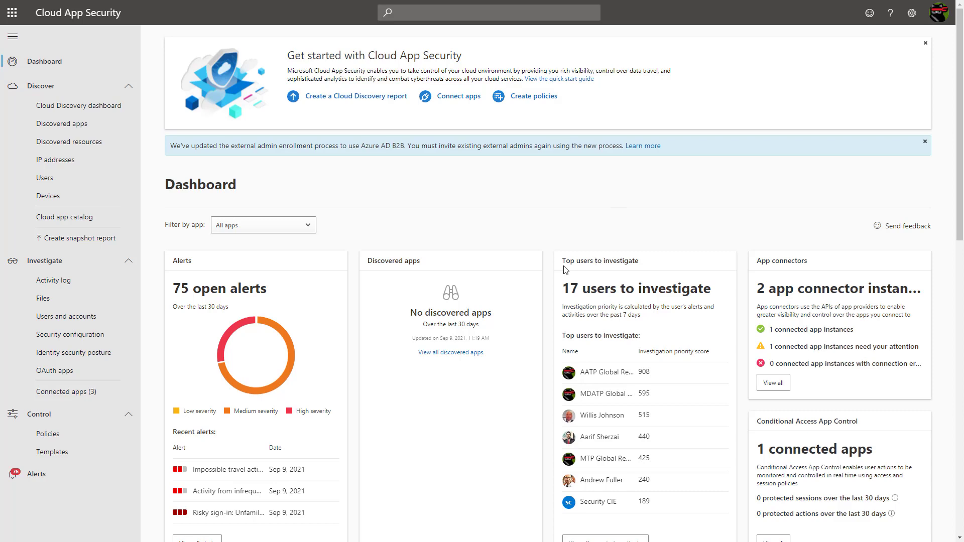
scroll(541, 264, down, 2)
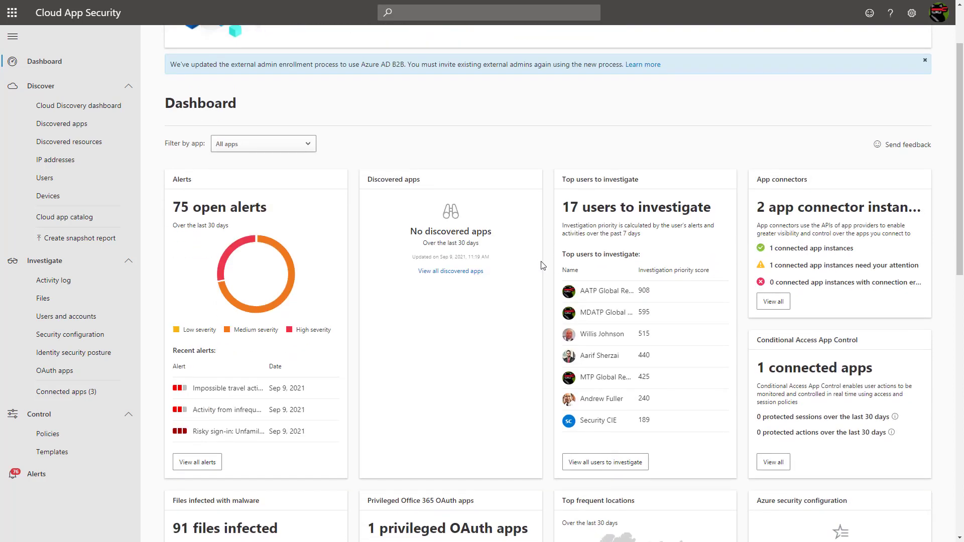
scroll(550, 259, up, 2)
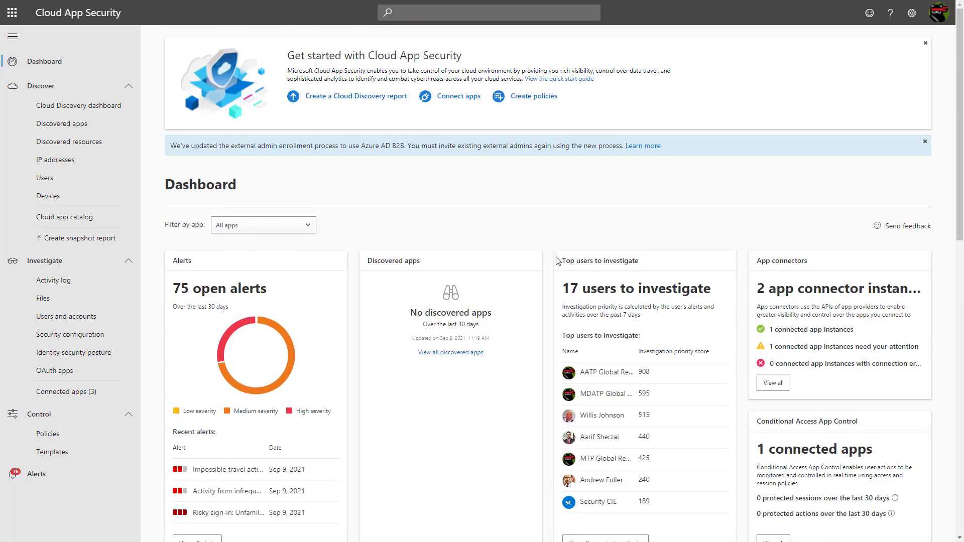
scroll(558, 261, down, 4)
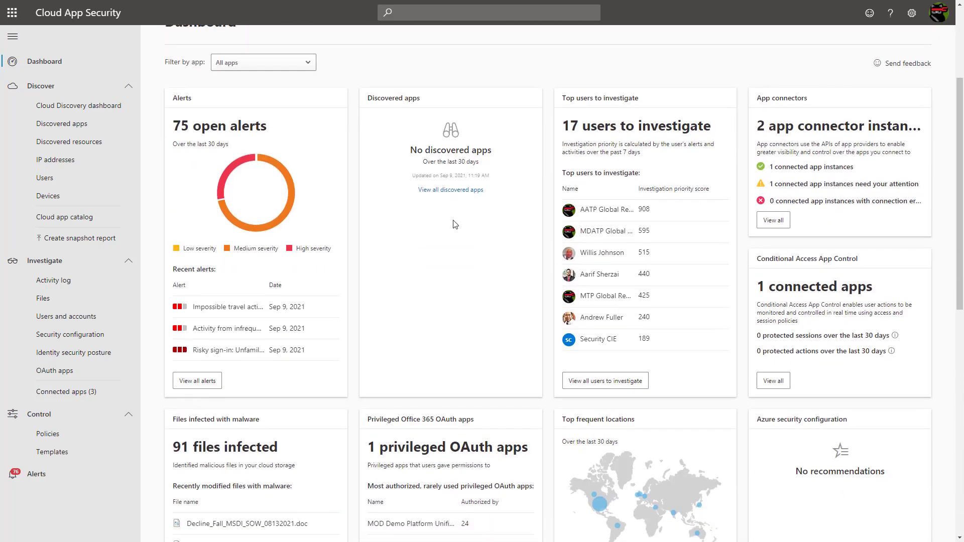
scroll(455, 225, down, 12)
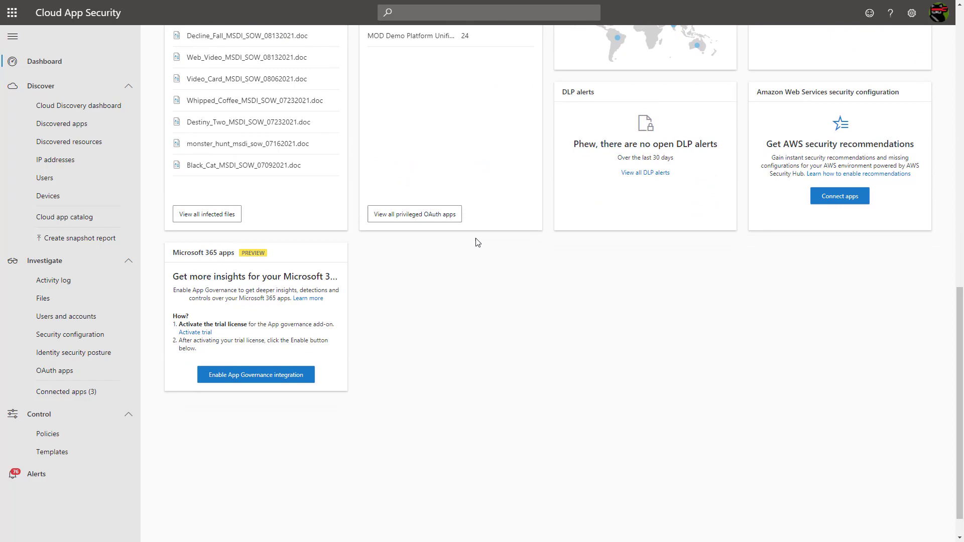
scroll(478, 243, up, 15)
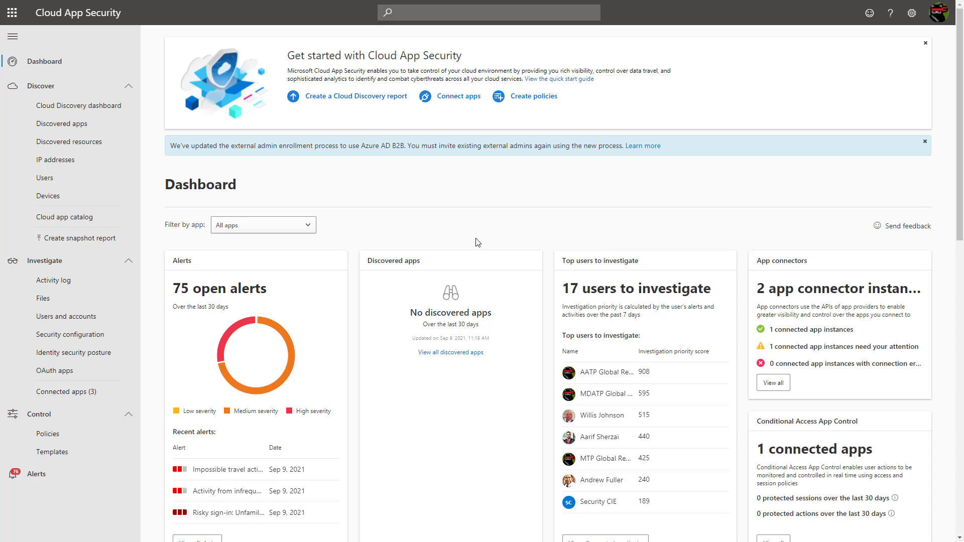
Open Connected apps, which lists six connectors, and browse the App filter and Connect an app menus
click(90, 391)
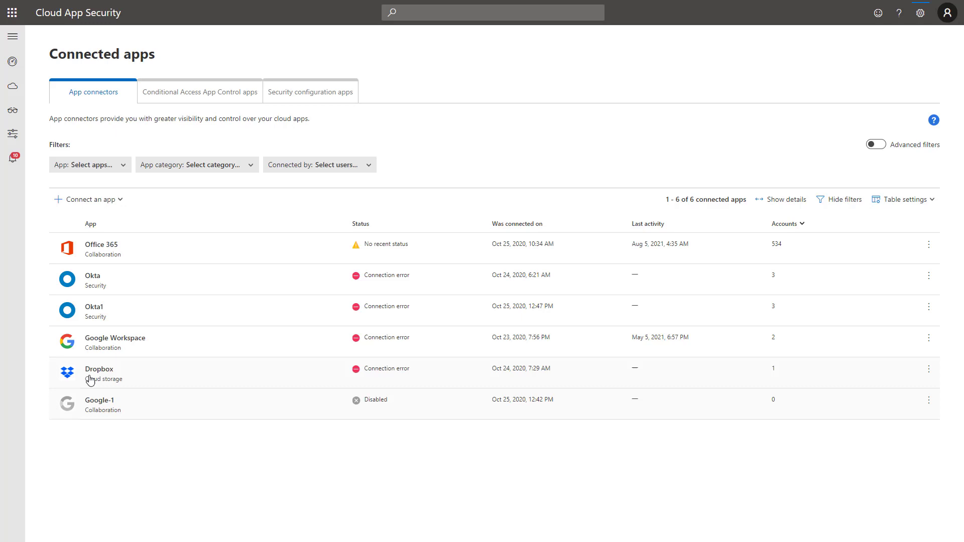
click(91, 167)
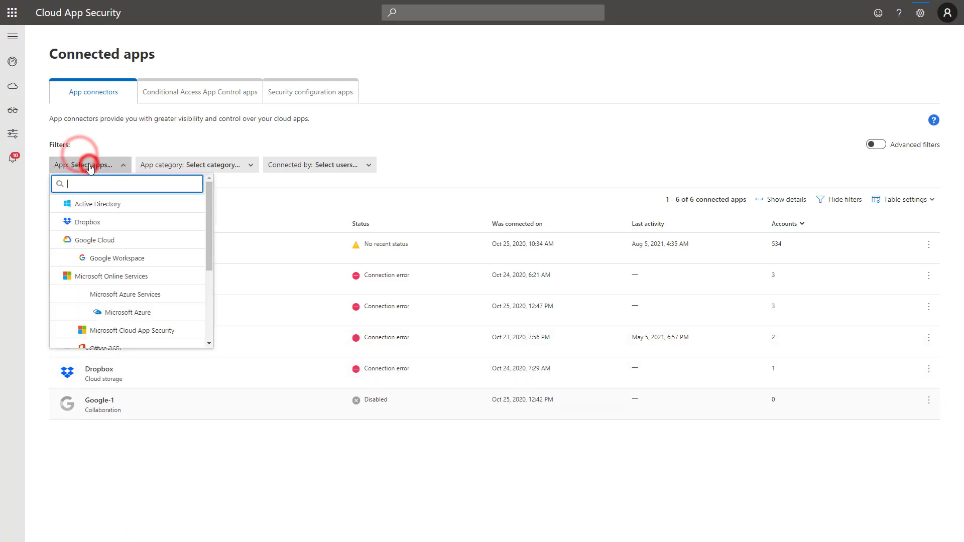
click(122, 199)
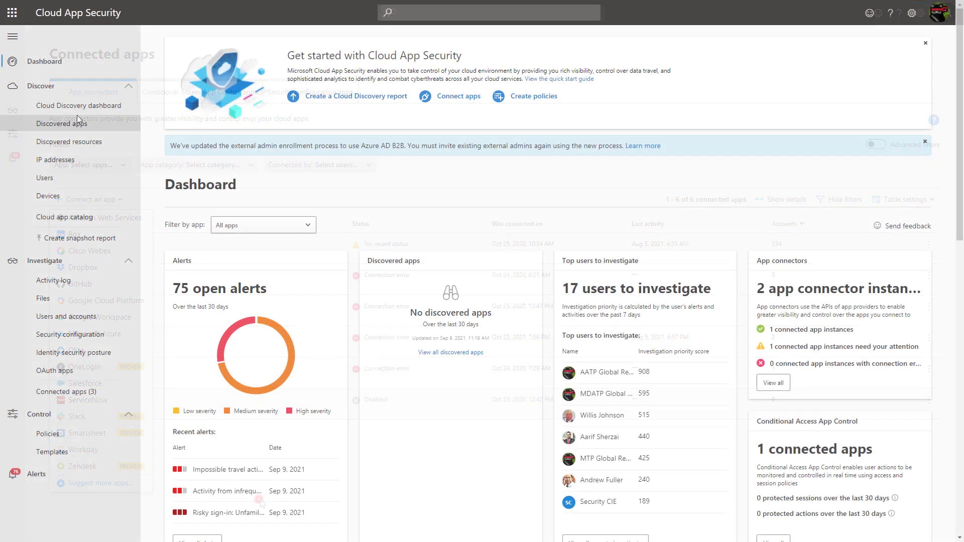
Open the Cloud Discovery dashboard and show its Discovered apps table of 40 apps
click(76, 107)
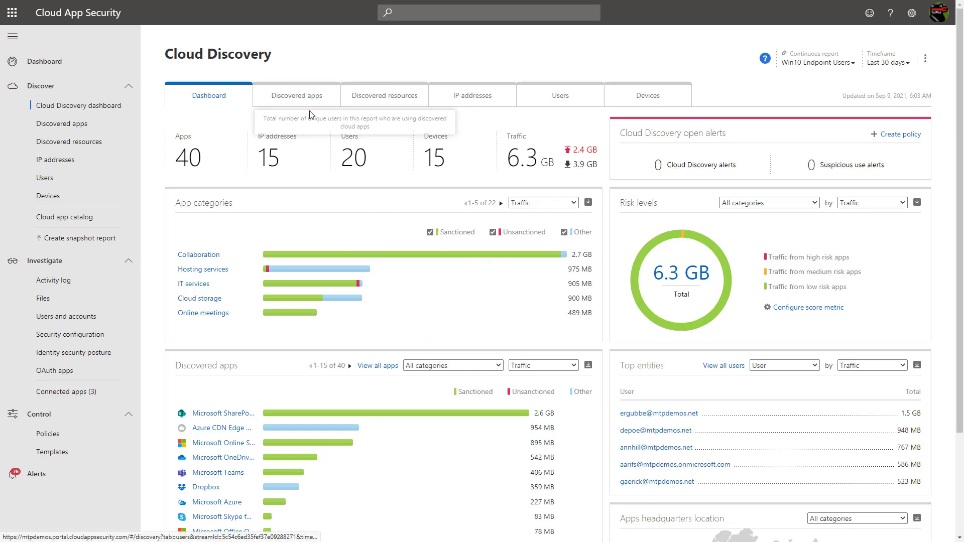
click(300, 95)
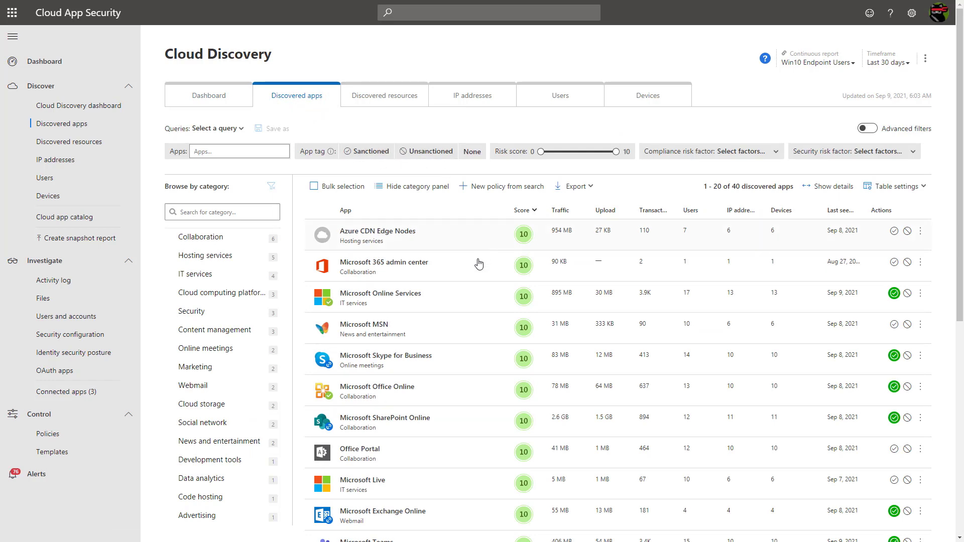
Expand the Amazon Web Services row to review its general, security, compliance and legal ratings
scroll(532, 276, down, 2)
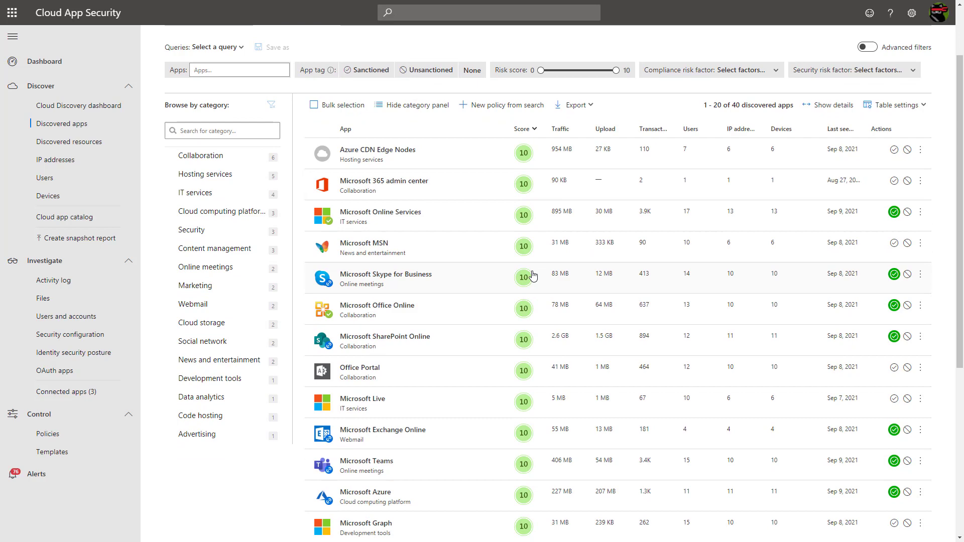
scroll(522, 278, down, 5)
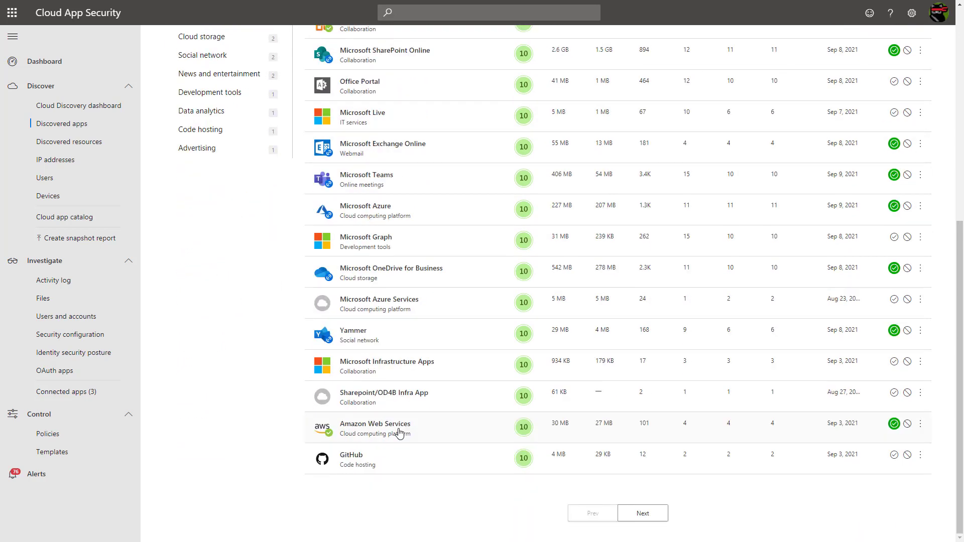
click(399, 433)
scroll(510, 442, down, 4)
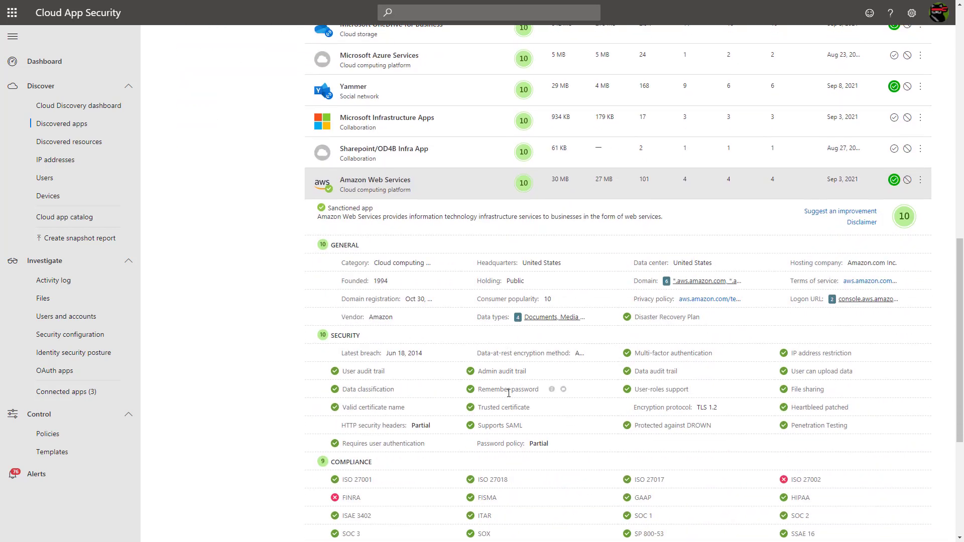
scroll(509, 394, down, 3)
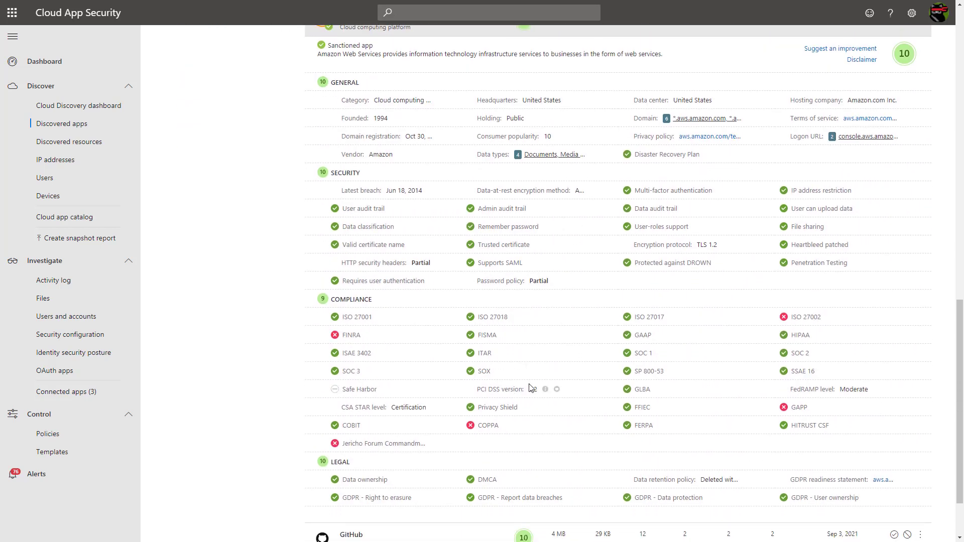
scroll(531, 388, up, 2)
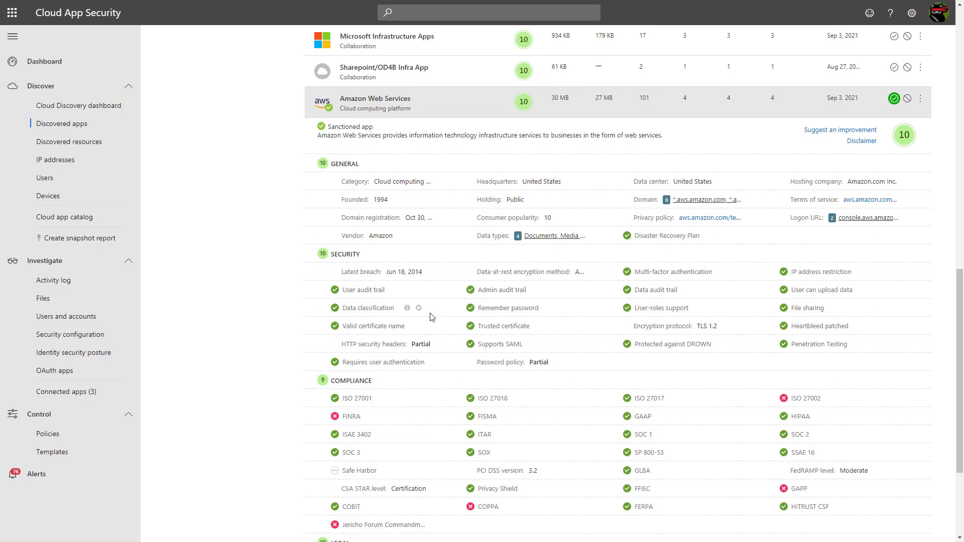
scroll(431, 317, down, 3)
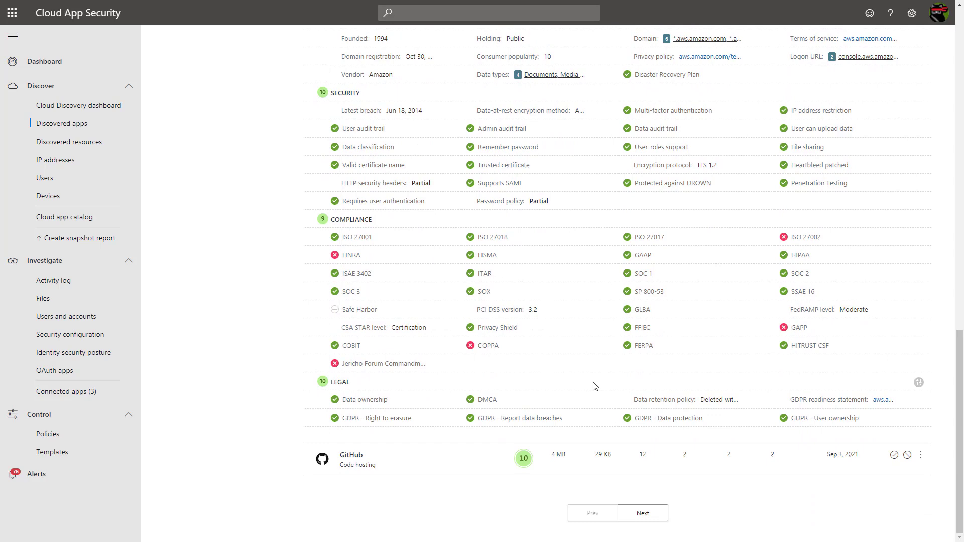
scroll(594, 386, up, 10)
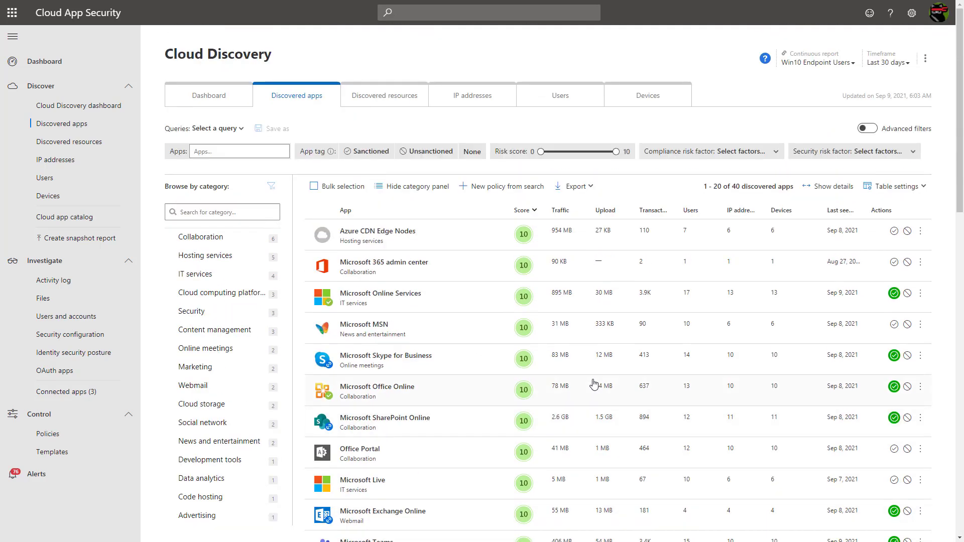
Open the Activity log and look through its entries
click(75, 283)
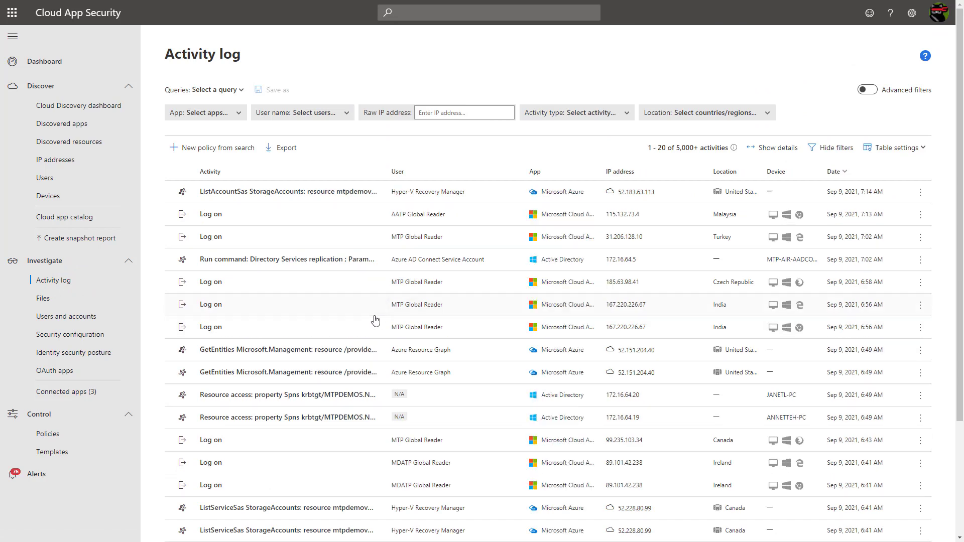
scroll(382, 382, down, 3)
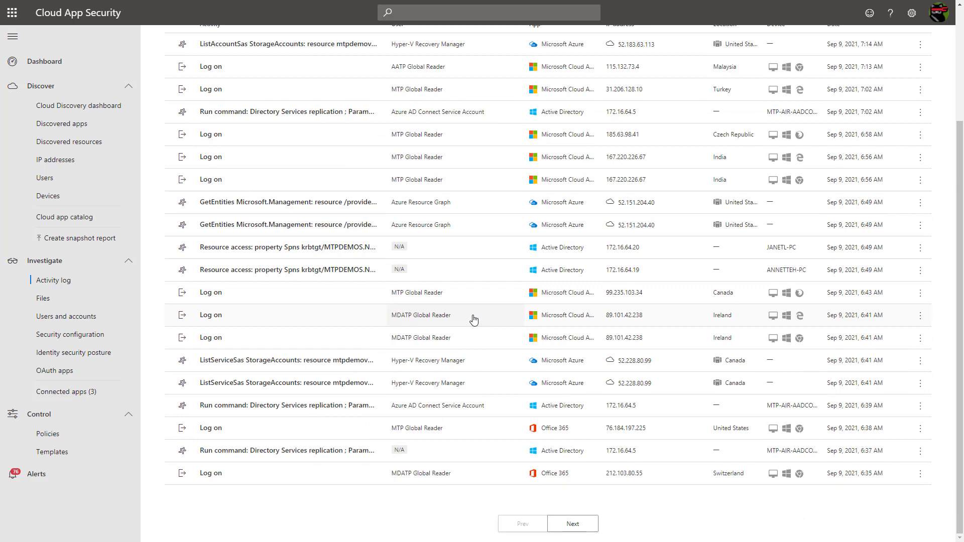
scroll(474, 319, up, 3)
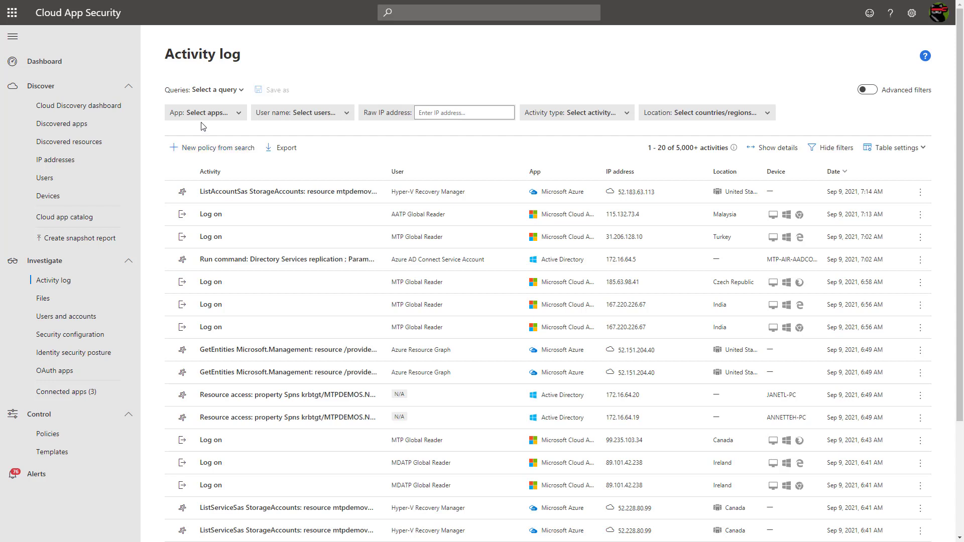
Filter the activity log to the Active Directory app only
click(211, 114)
scroll(302, 231, down, 3)
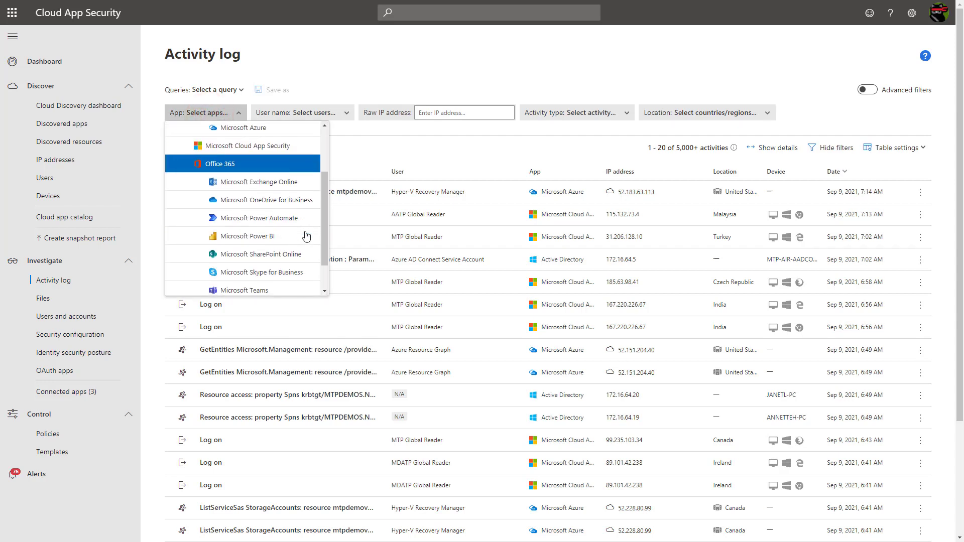
scroll(307, 235, up, 3)
scroll(279, 223, down, 3)
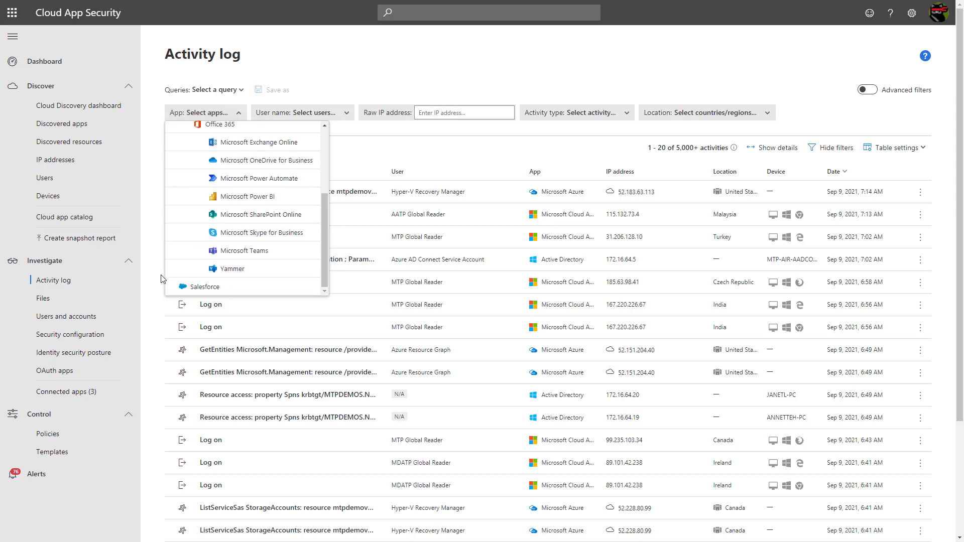
scroll(235, 247, up, 2)
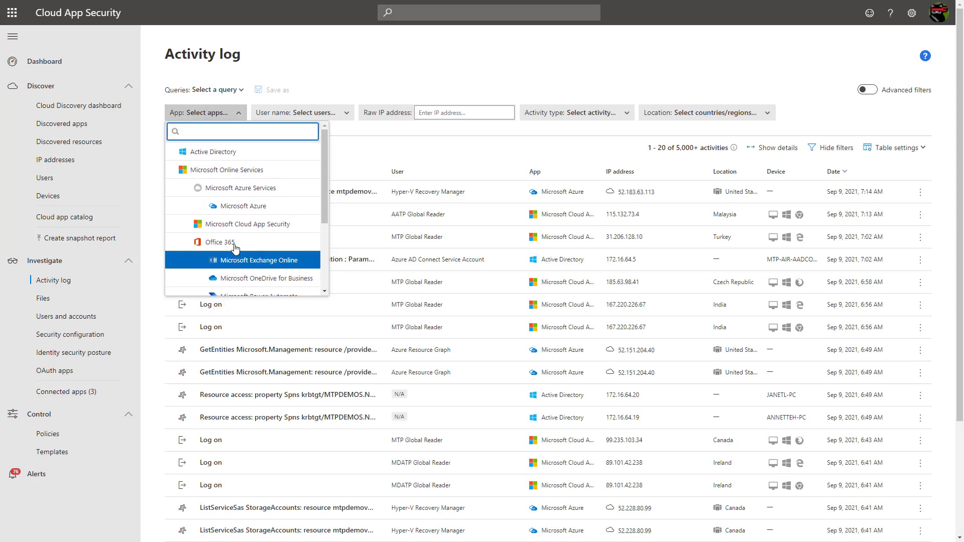
click(213, 158)
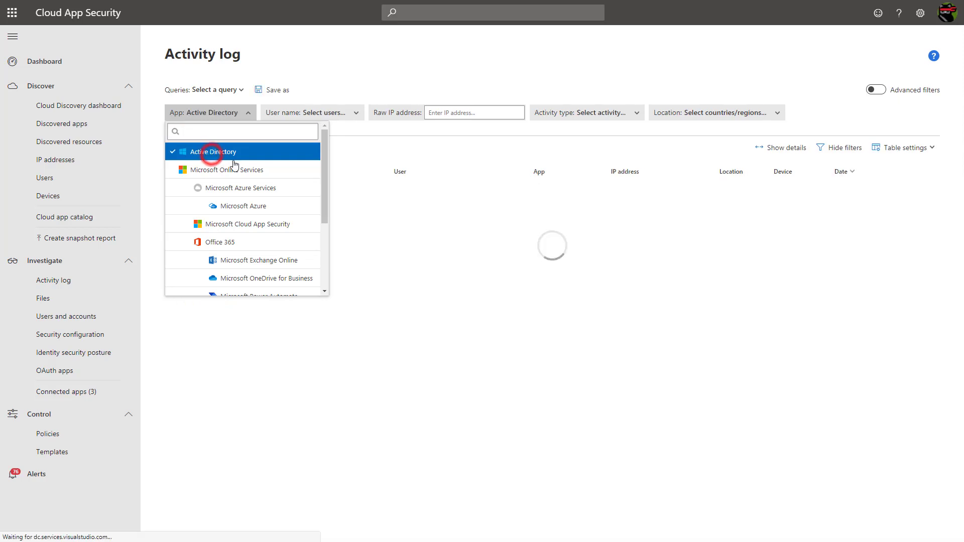
click(456, 165)
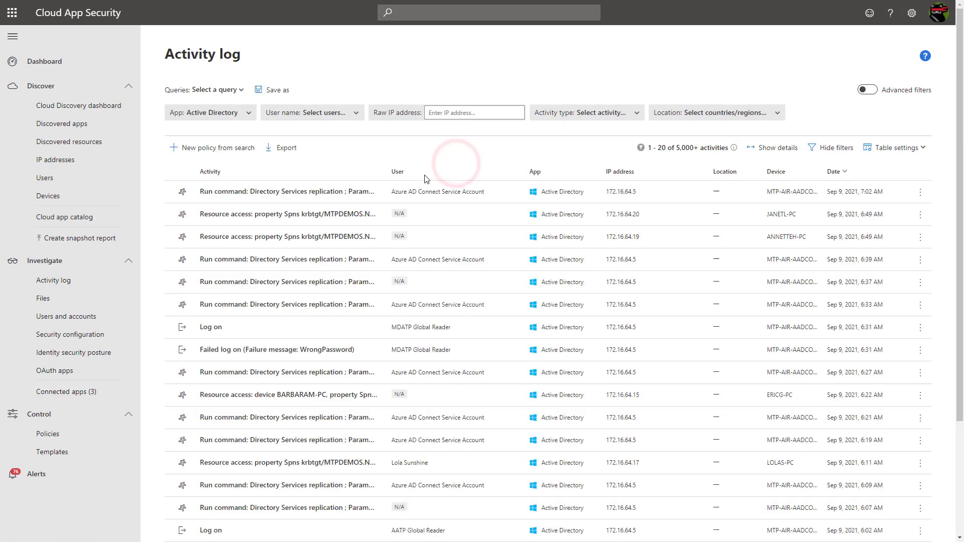
scroll(398, 276, down, 5)
scroll(396, 241, up, 5)
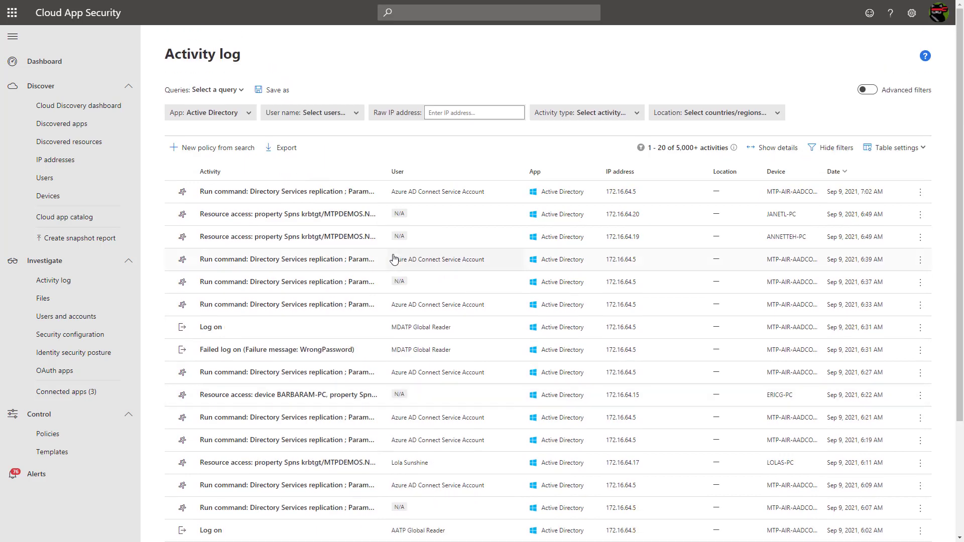
Open the Files inventory and look through the listed files
click(85, 300)
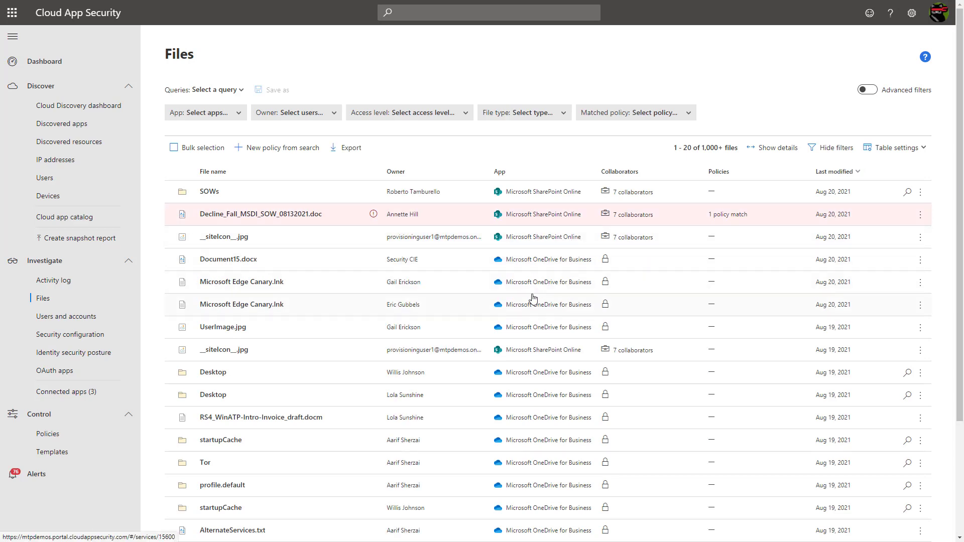
scroll(550, 259, down, 1)
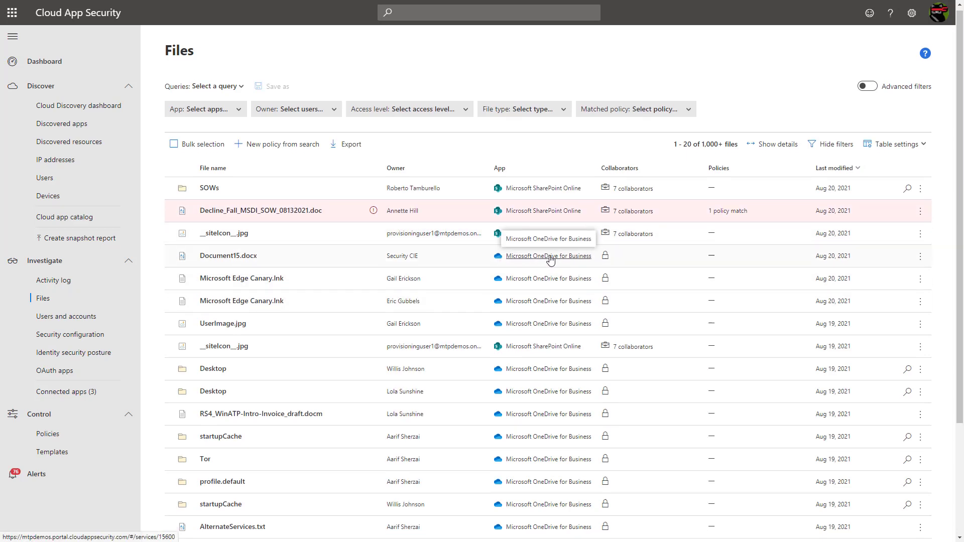
scroll(551, 259, down, 3)
scroll(528, 262, up, 3)
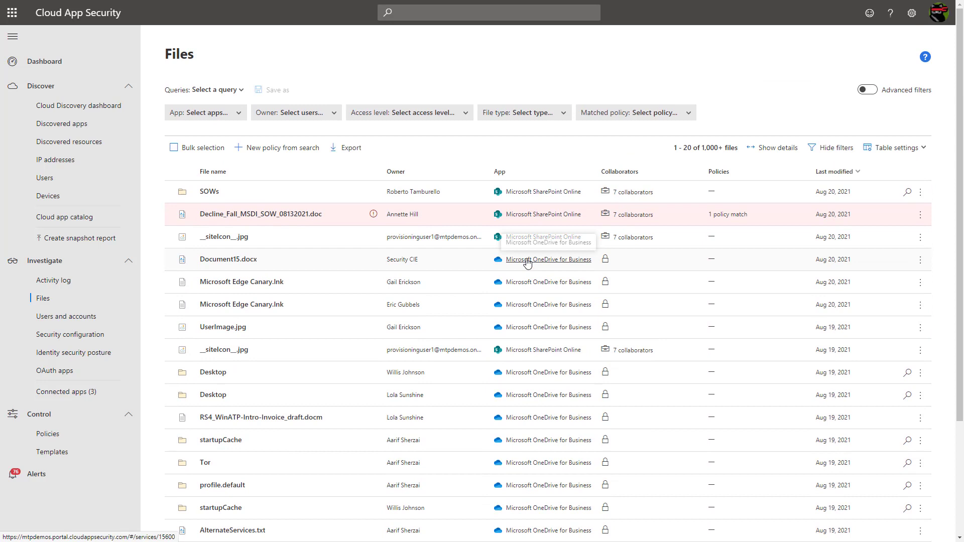
Show Users and accounts sorted by investigation priority, highest score 908 first
click(97, 317)
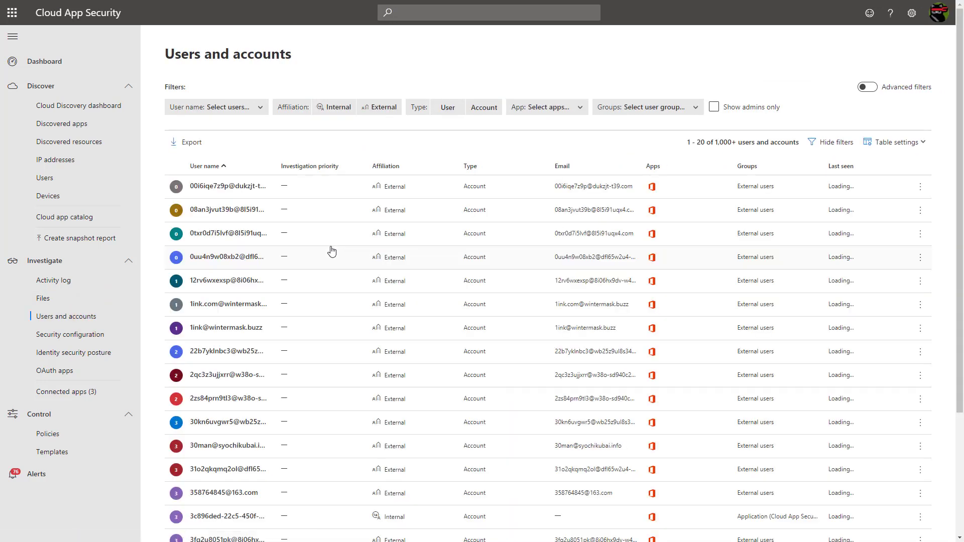
scroll(446, 259, down, 3)
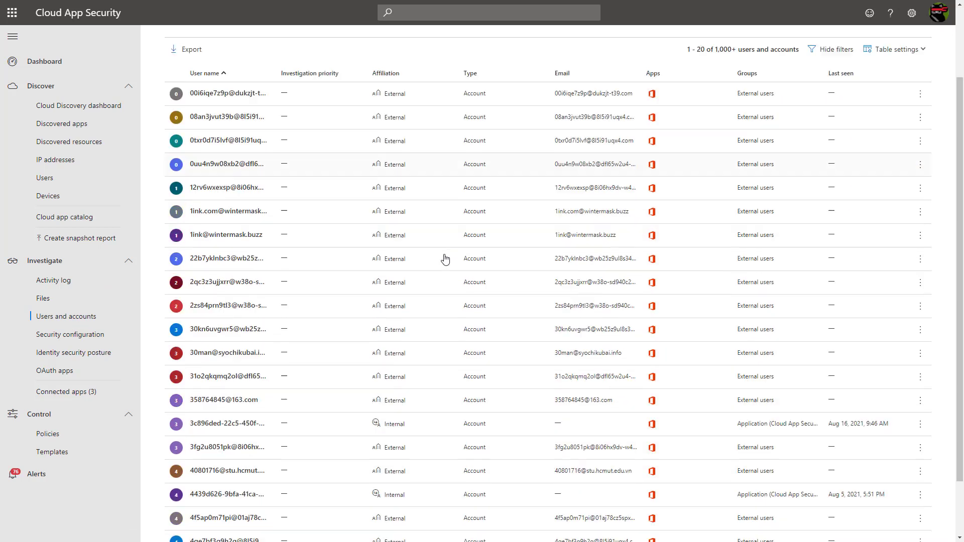
scroll(446, 258, up, 3)
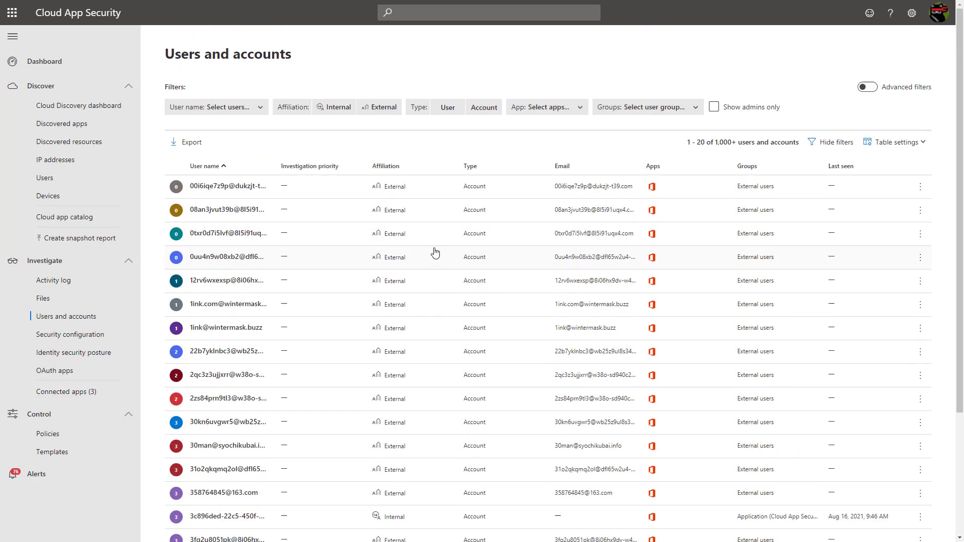
click(310, 166)
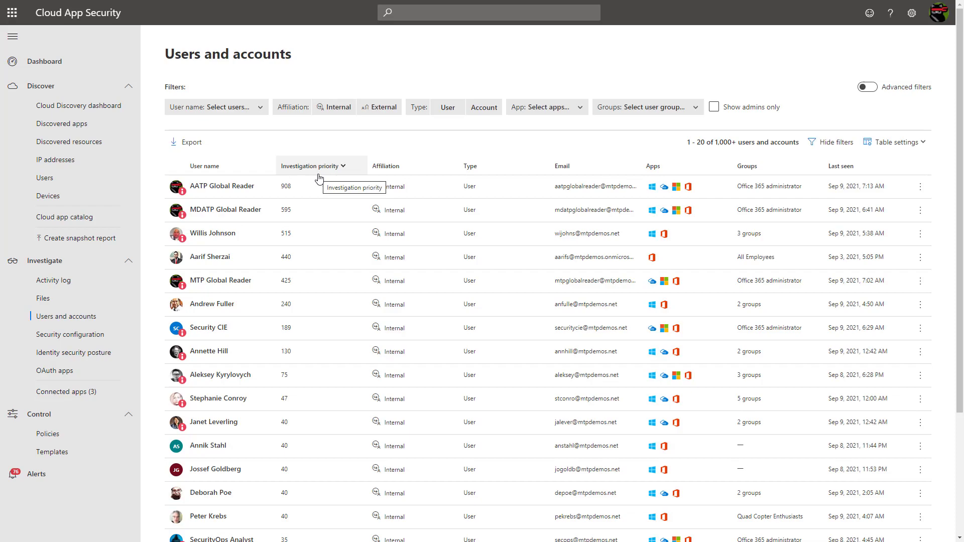
Open the top-priority account's page (score 908) and scroll through its alerts timeline
click(237, 186)
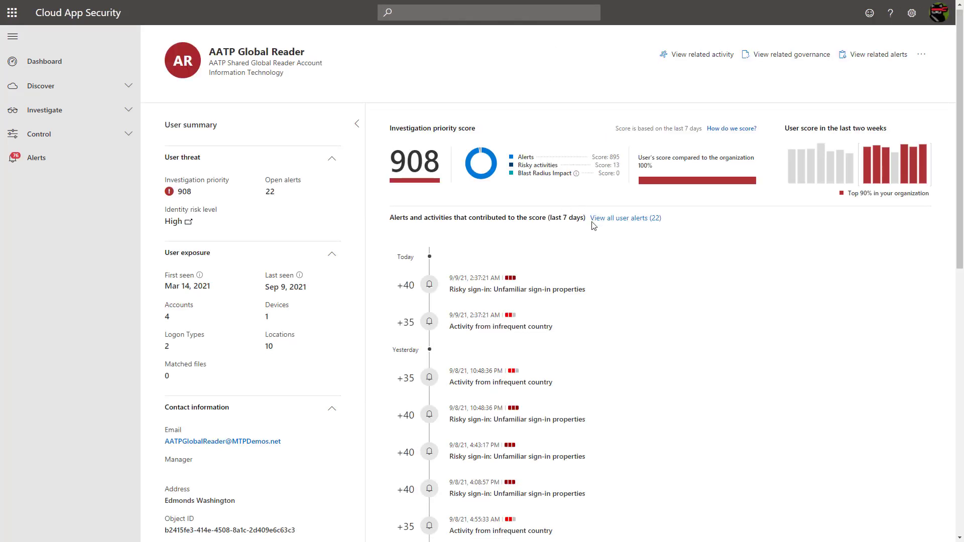
scroll(577, 201, down, 5)
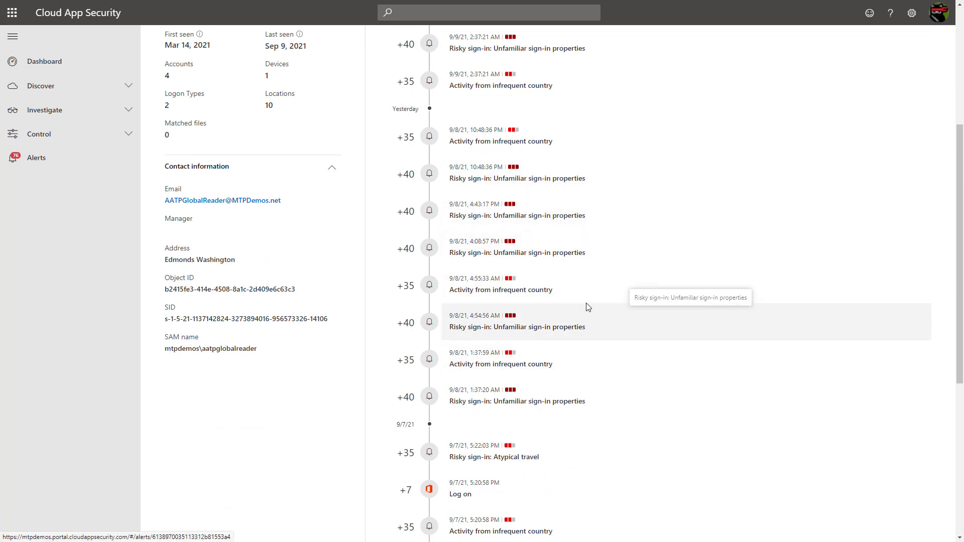
scroll(606, 289, up, 1)
scroll(605, 284, up, 5)
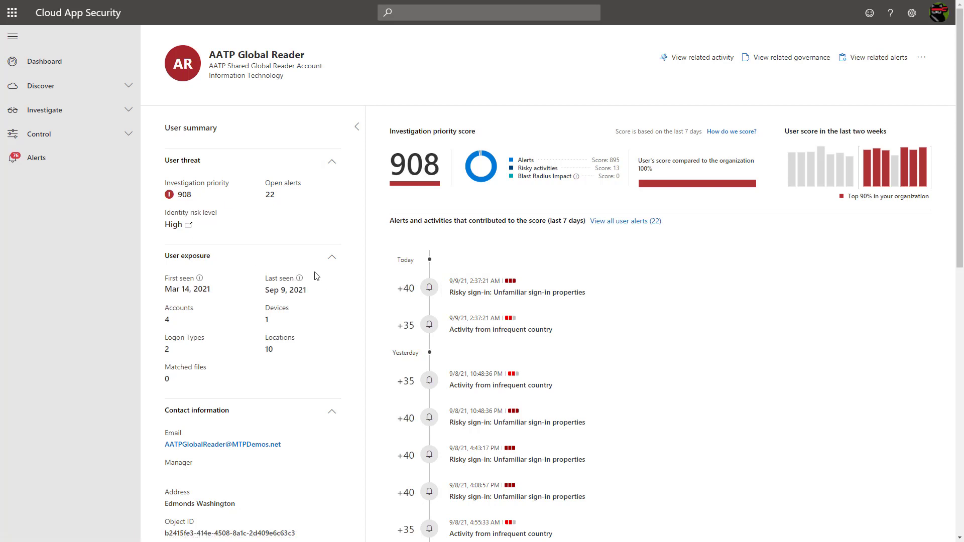
Browse the 90 policies under Control and the Create policy types, then show the Alerts list
click(66, 137)
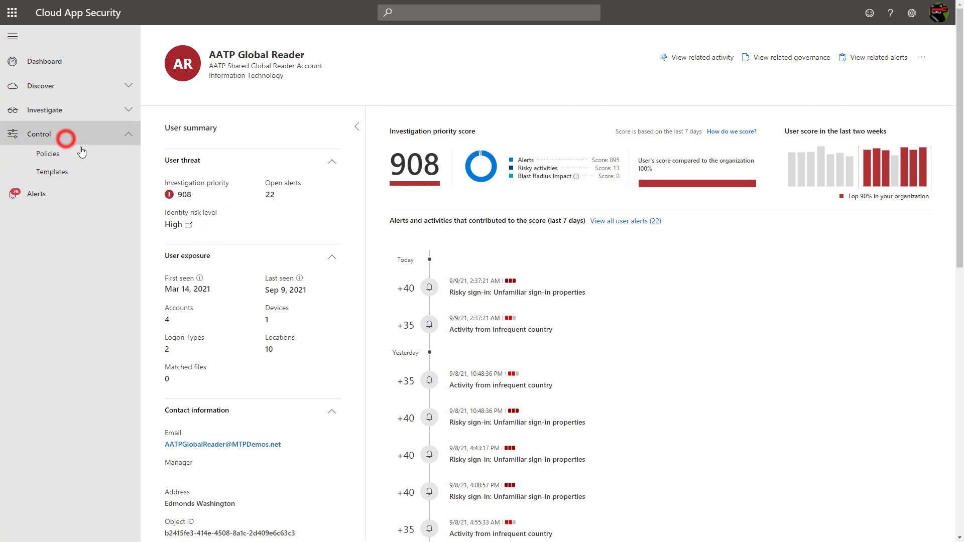
click(86, 154)
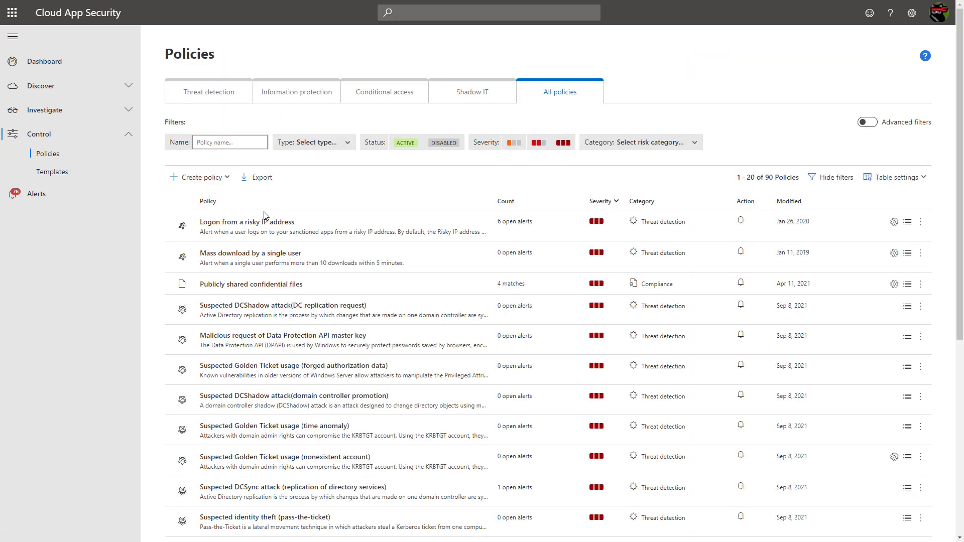
scroll(321, 228, down, 6)
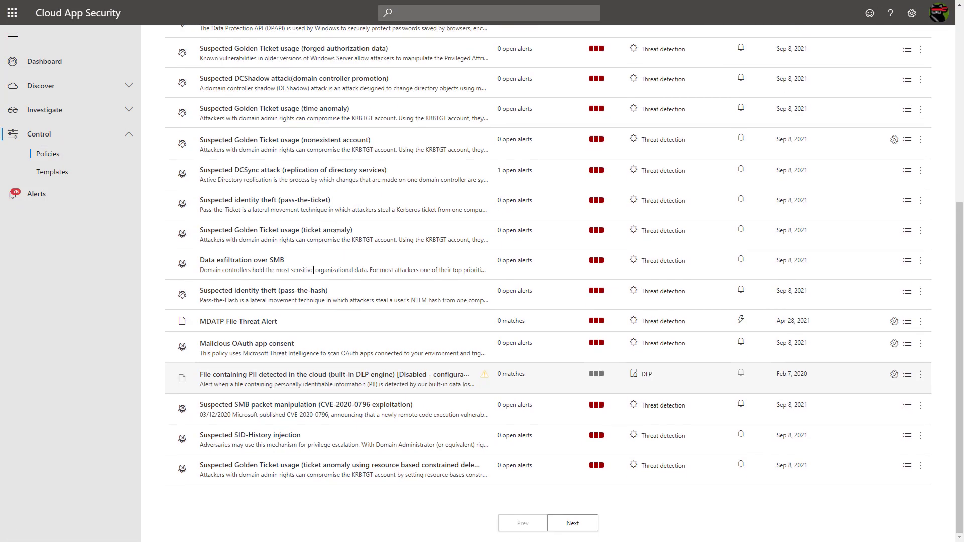
scroll(314, 270, up, 8)
click(210, 175)
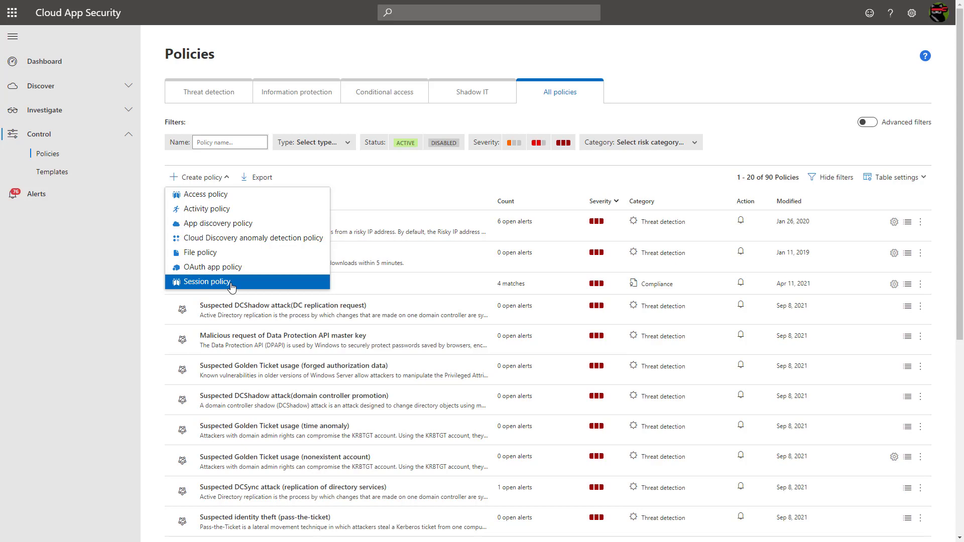
click(60, 201)
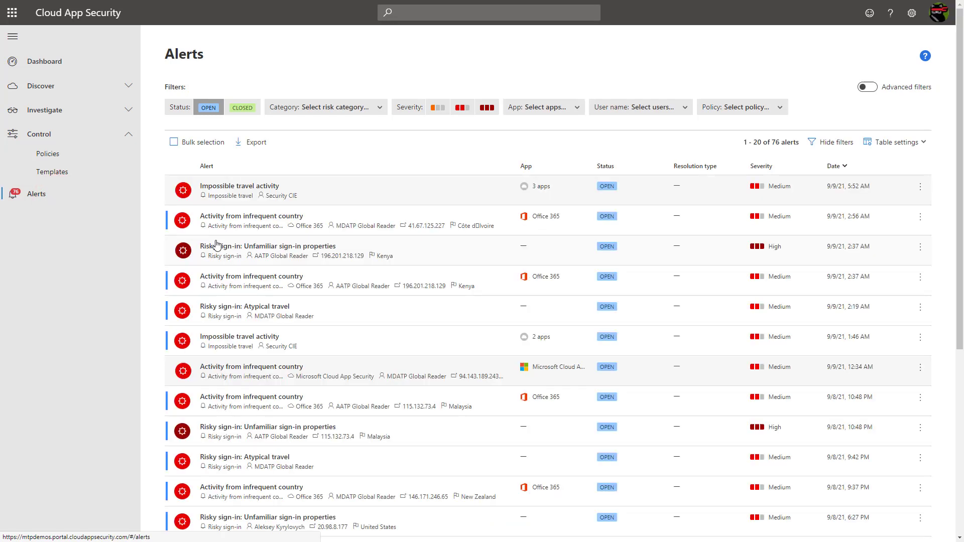
Move the alerts table to its second page, showing alerts 21–40 of 76
scroll(271, 206, down, 3)
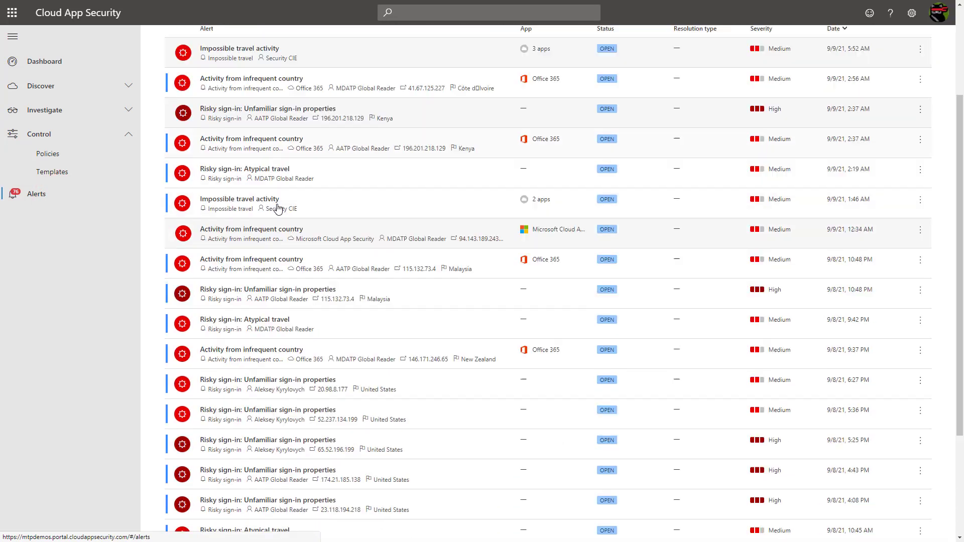
scroll(452, 324, down, 3)
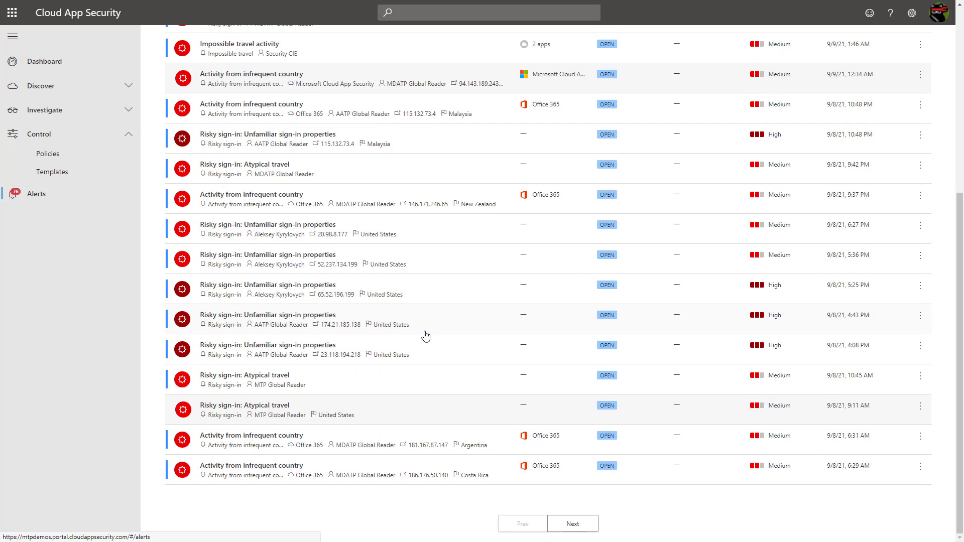
click(584, 525)
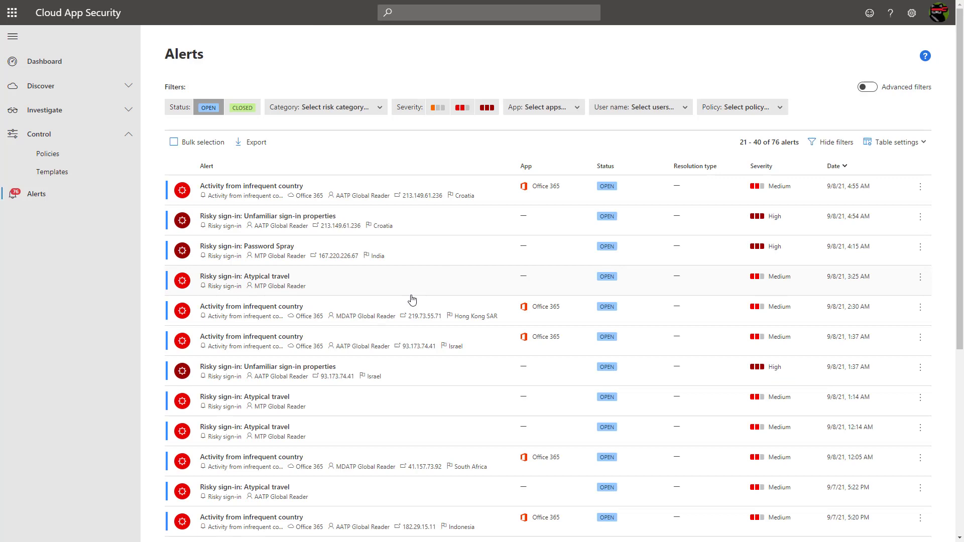
scroll(412, 300, down, 5)
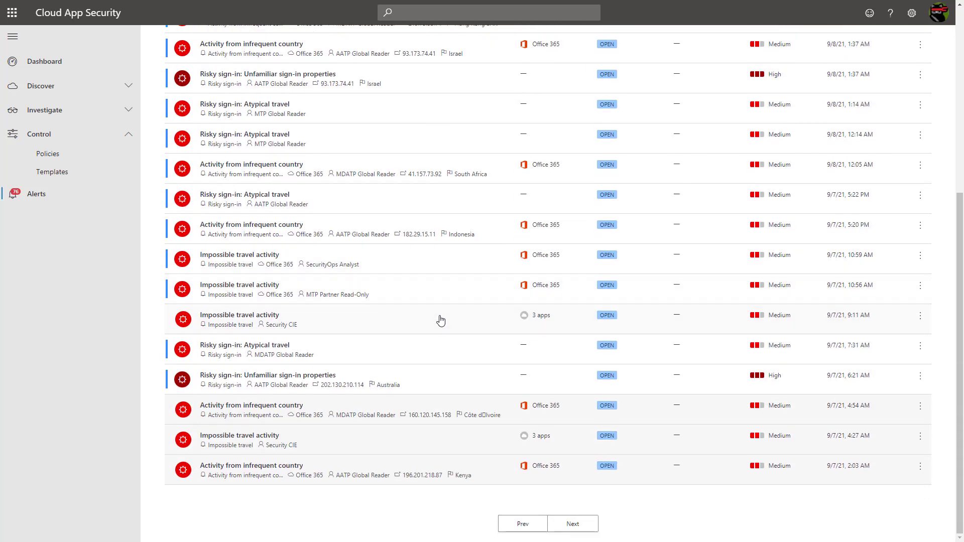
scroll(441, 320, up, 5)
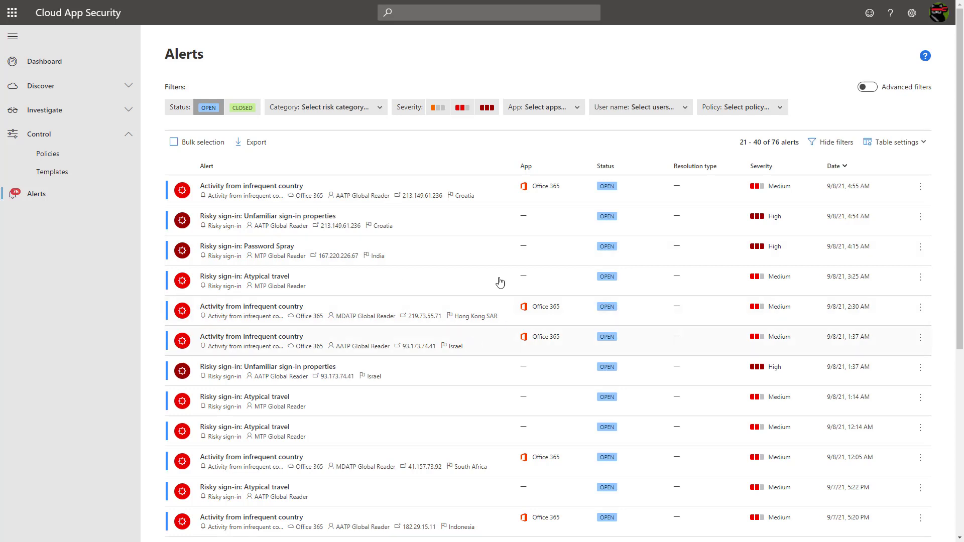
mouse_move(302, 337)
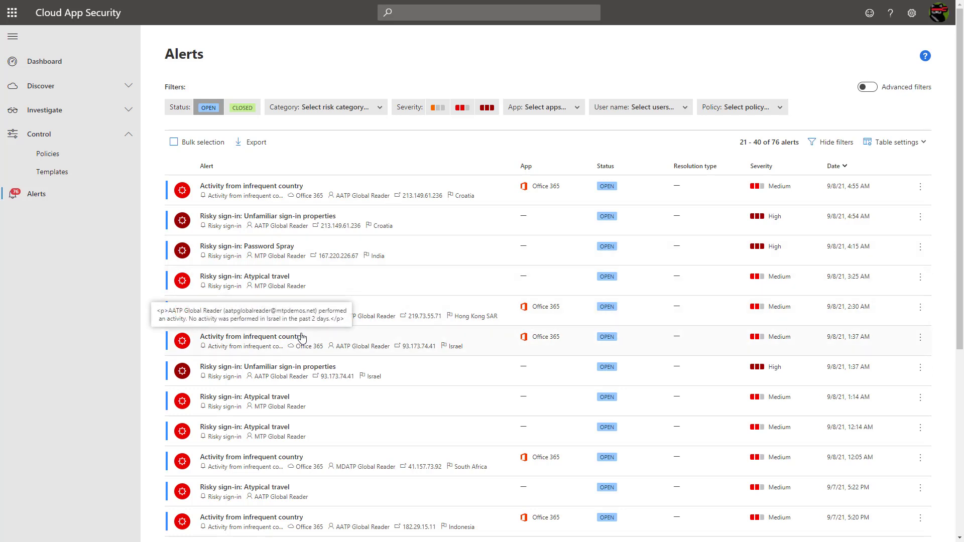